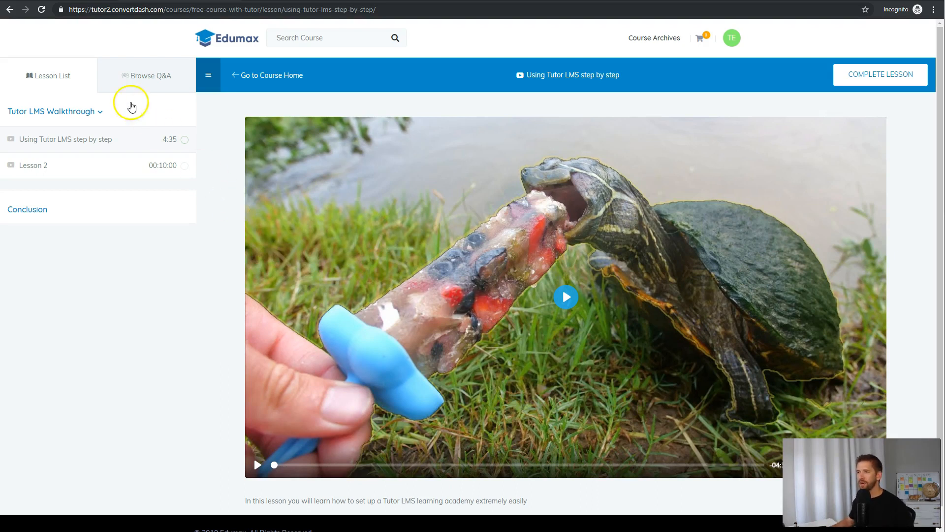
# - Open Lesson 2 of the course and display its Q&A section in place of the lesson list
pyautogui.click(83, 175)
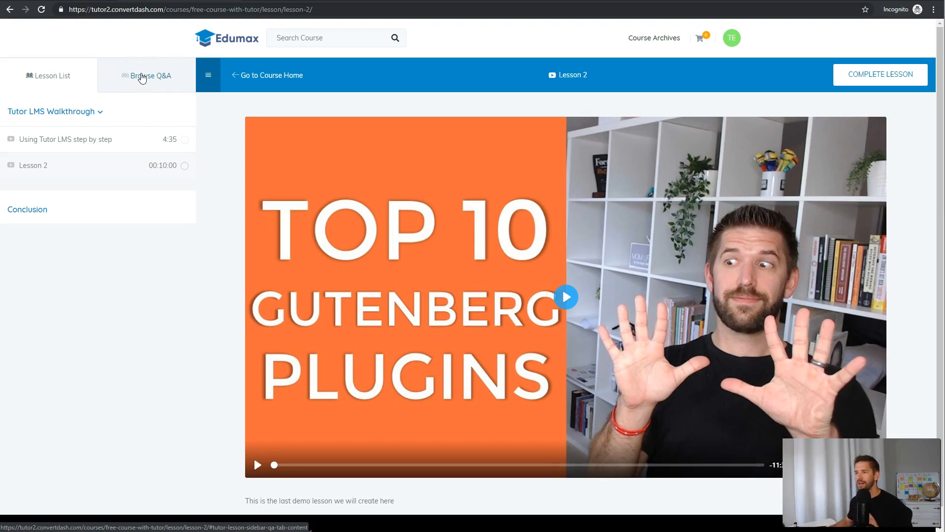
pyautogui.click(142, 78)
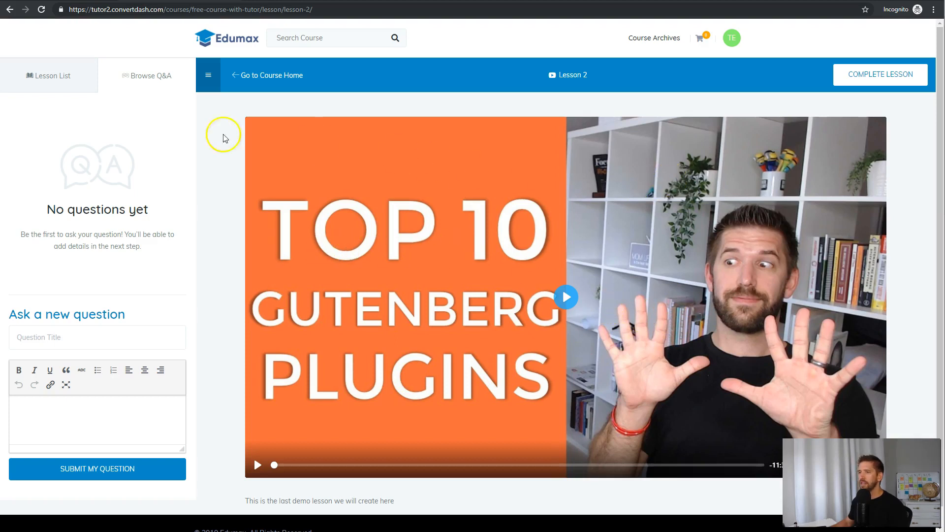
pyautogui.click(55, 80)
pyautogui.click(131, 77)
pyautogui.click(51, 81)
pyautogui.click(129, 76)
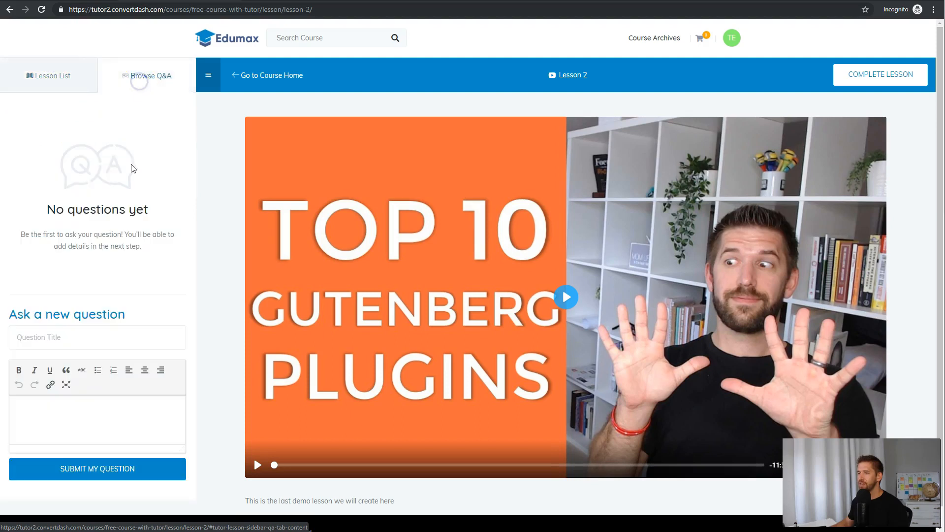
# - Submit a question asking why the presenter's eyes are so big in that video, with the body "Thanks in advance!", and view the posted entry
pyautogui.click(100, 334)
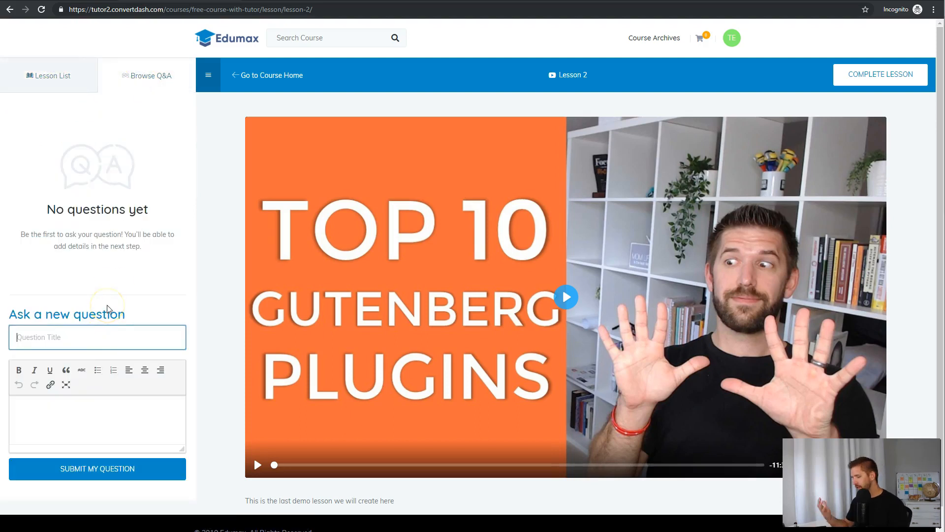
pyautogui.write('Why are')
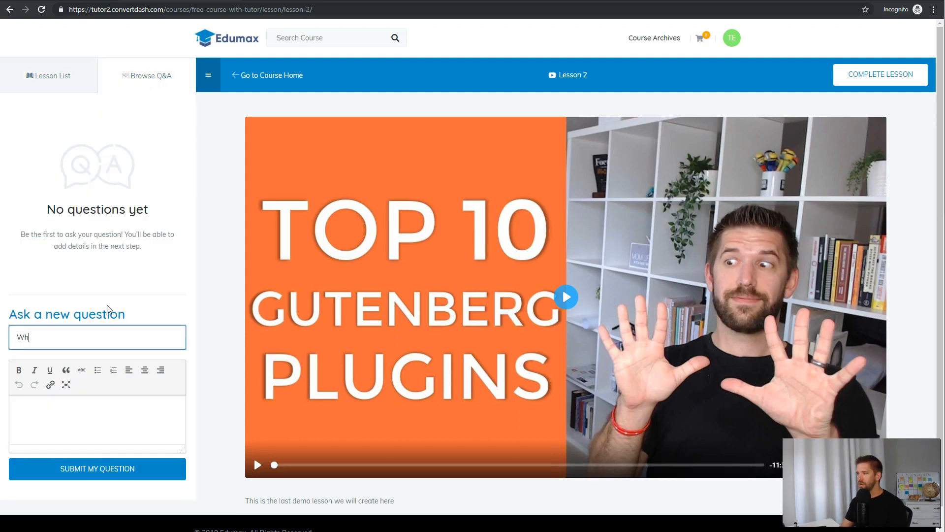
pyautogui.write(" john's eyes so big in that video?")
pyautogui.press('Tab')
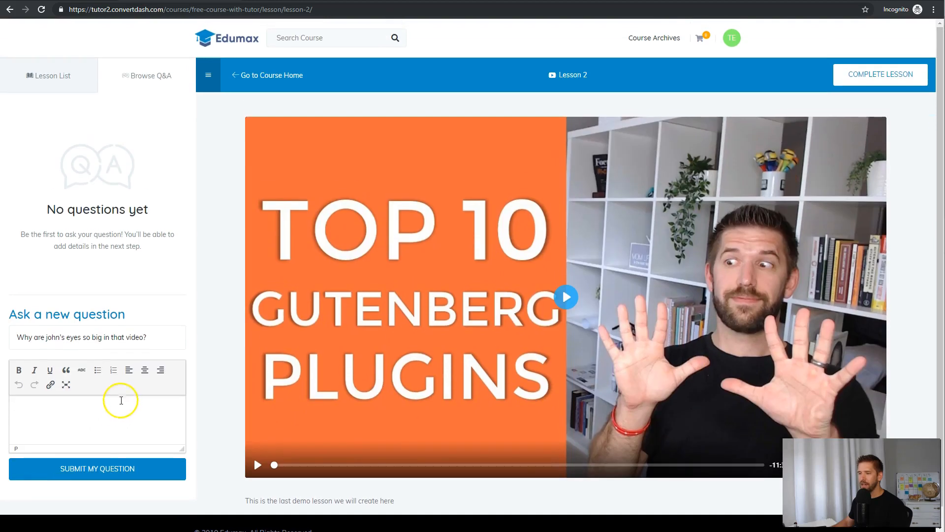
pyautogui.click(108, 414)
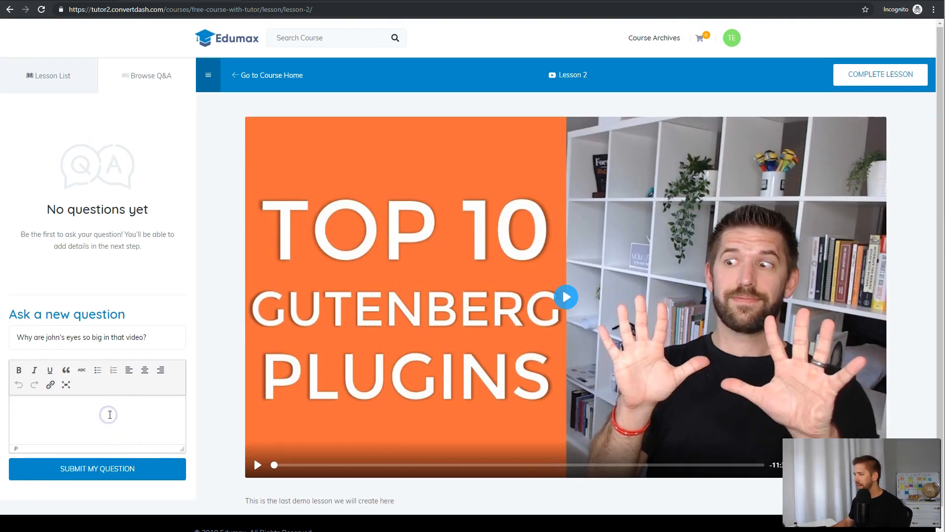
pyautogui.write('Thanks in advance')
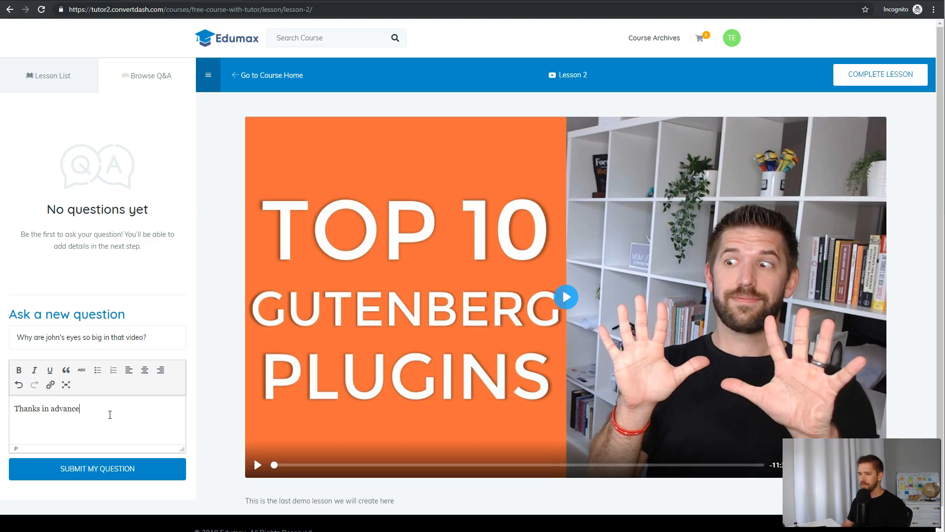
pyautogui.click(116, 468)
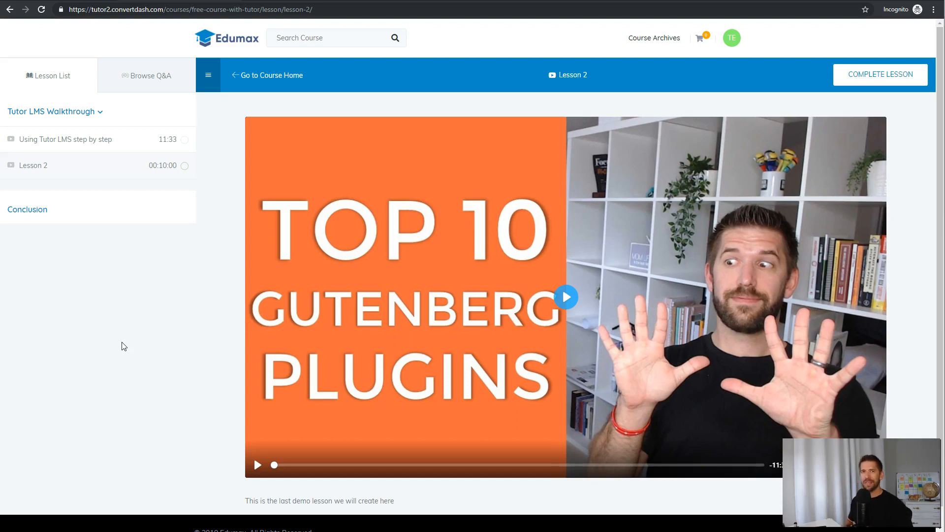
pyautogui.click(154, 82)
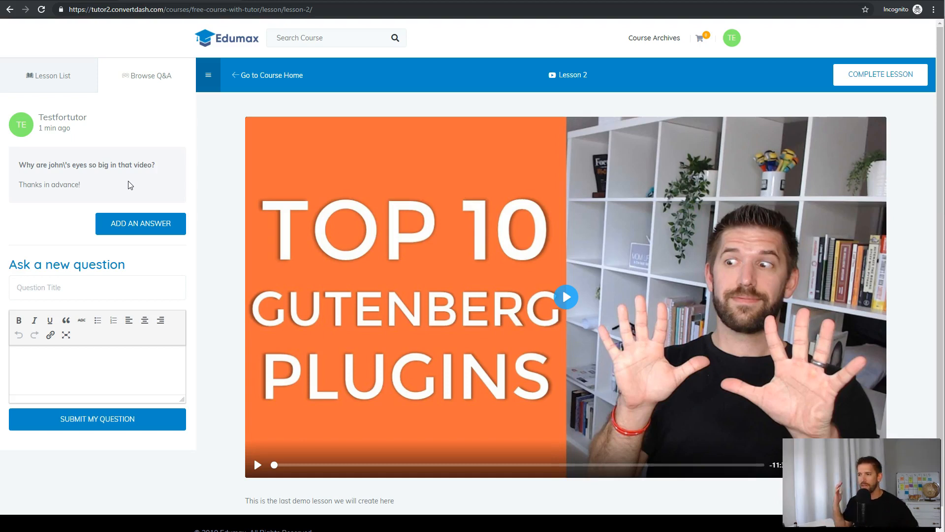
pyautogui.click(113, 183)
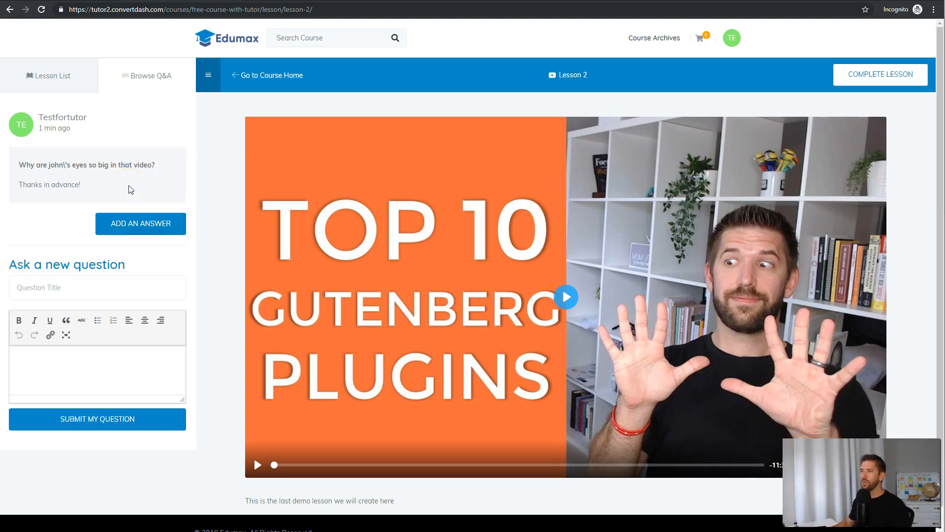
# - Switch to the WordPress admin window and open the answer form for the student's question in Tutor LMS
pyautogui.hotkey('alt', 'Tab')
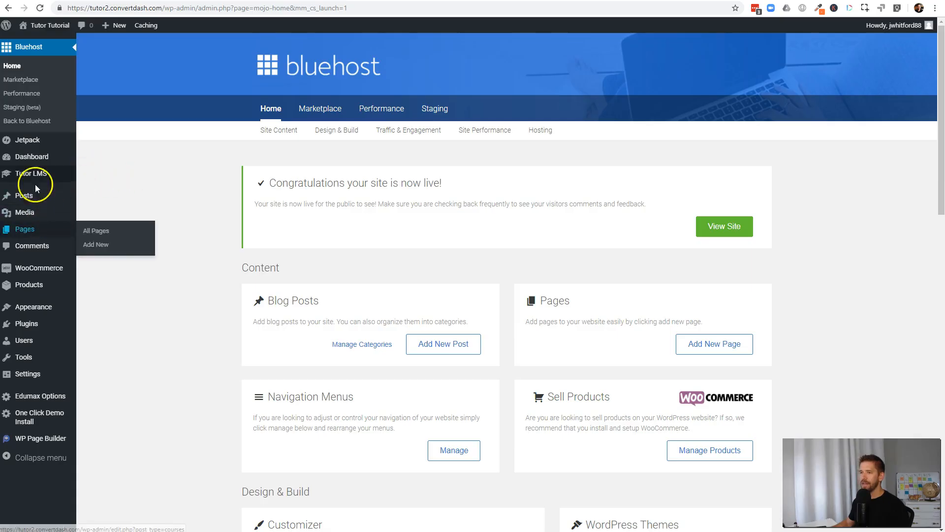
pyautogui.moveTo(35, 178)
pyautogui.click(100, 242)
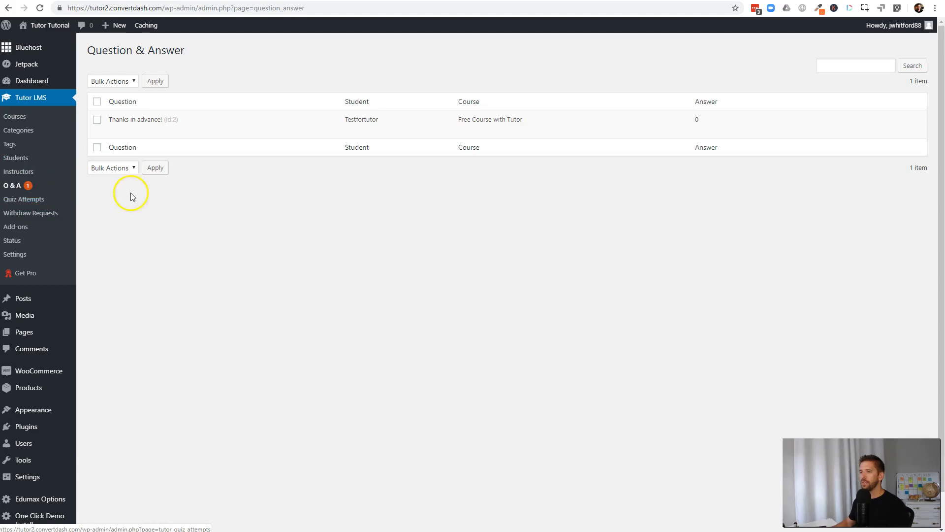
pyautogui.moveTo(407, 120)
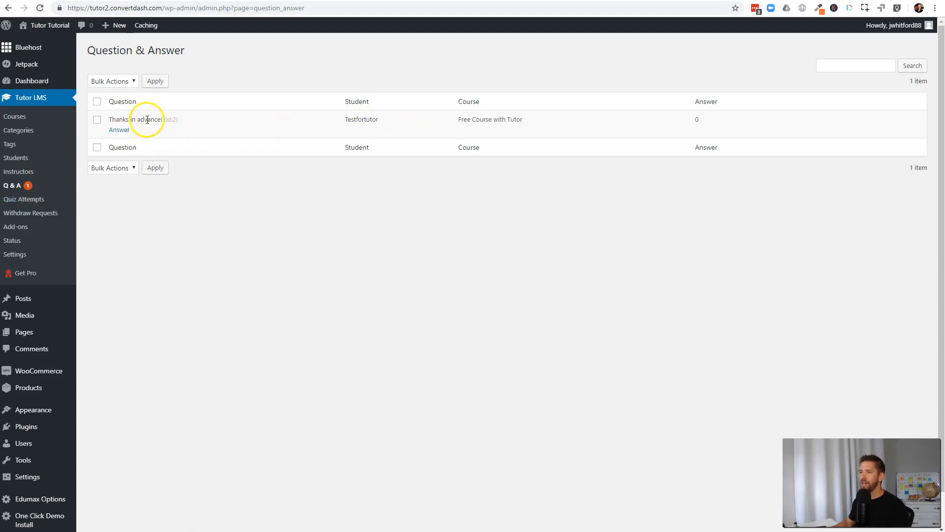
pyautogui.click(123, 130)
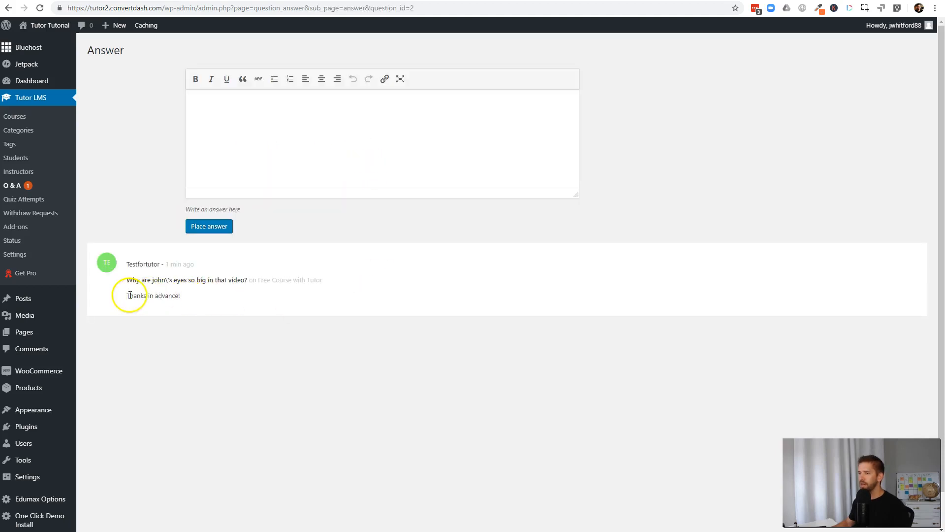
# - Post the answer "Great question - here is the answer! Hope this helps!" to the student's question
pyautogui.click(370, 146)
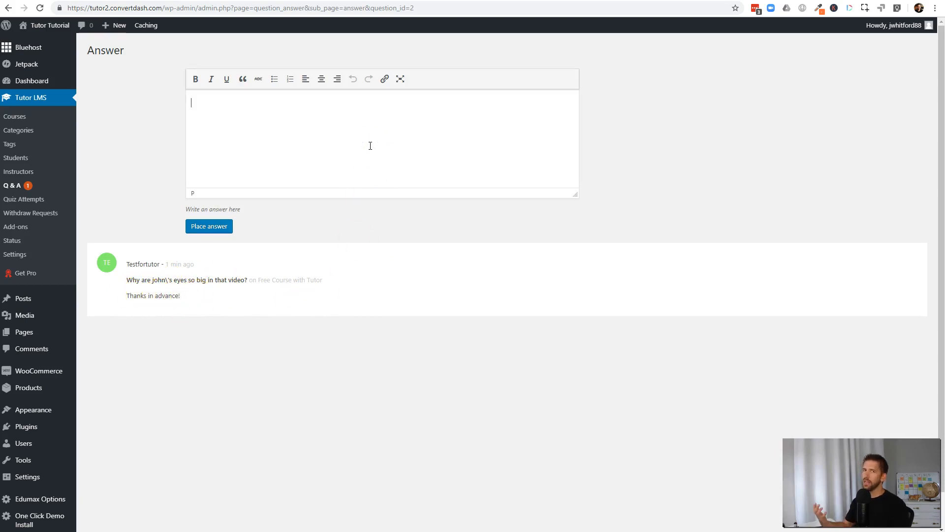
pyautogui.write('Great question - here is the answer! Hope this helps!')
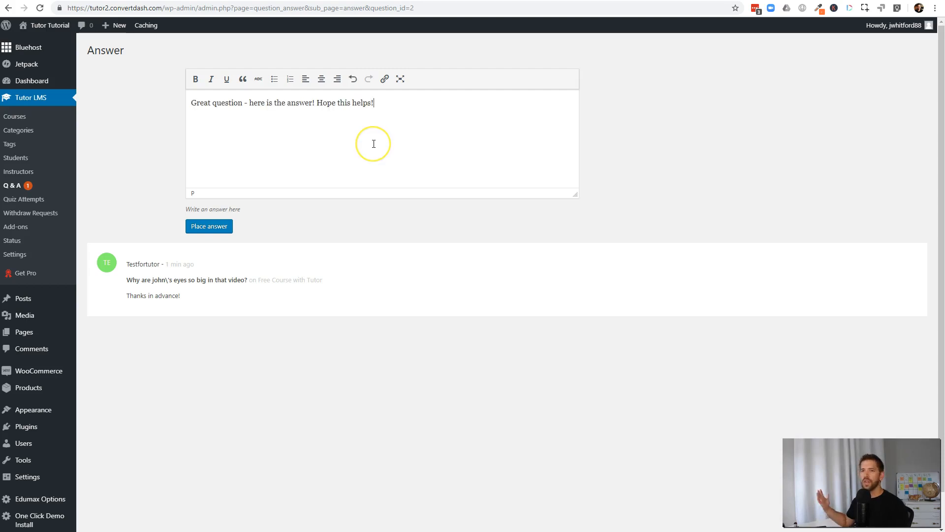
pyautogui.click(228, 227)
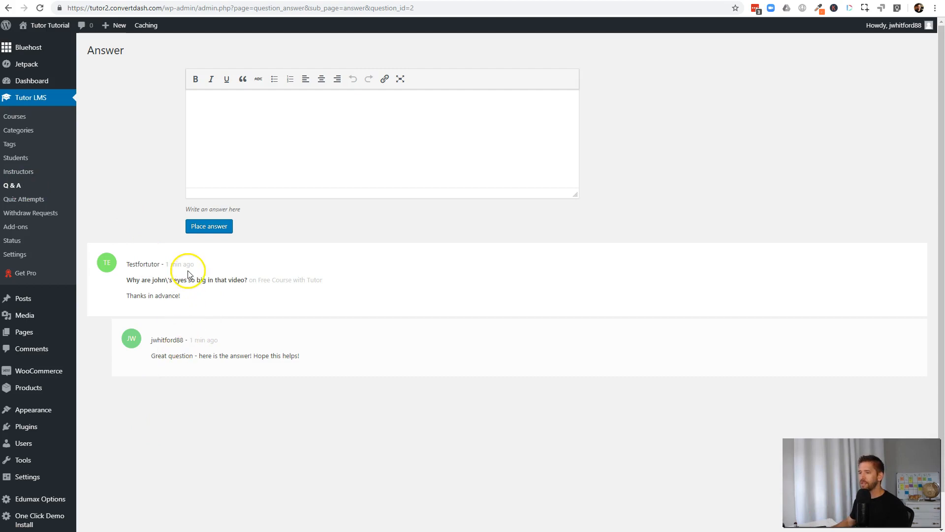
# - Switch back to the student's Lesson 2 window, reload the page and check the Q&A section for the instructor's answer
pyautogui.press('super+Tab')
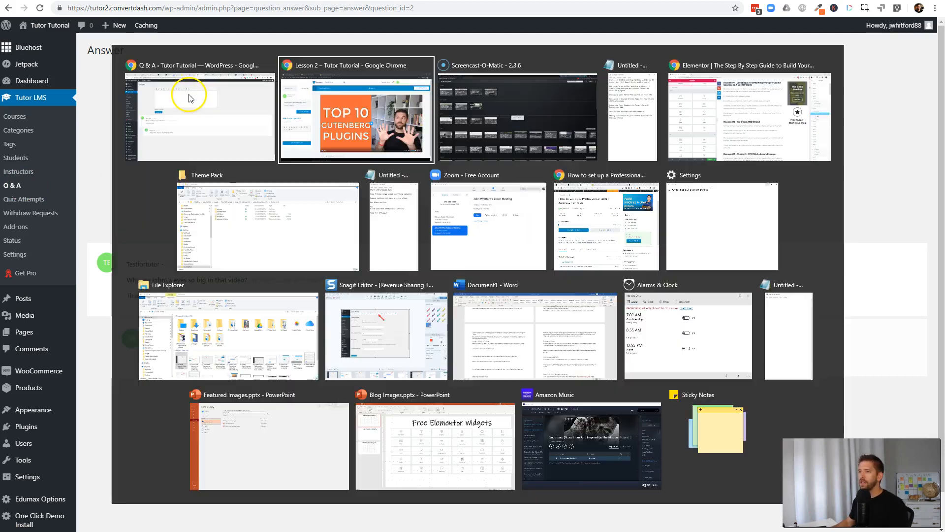
pyautogui.press('Return')
pyautogui.click(40, 10)
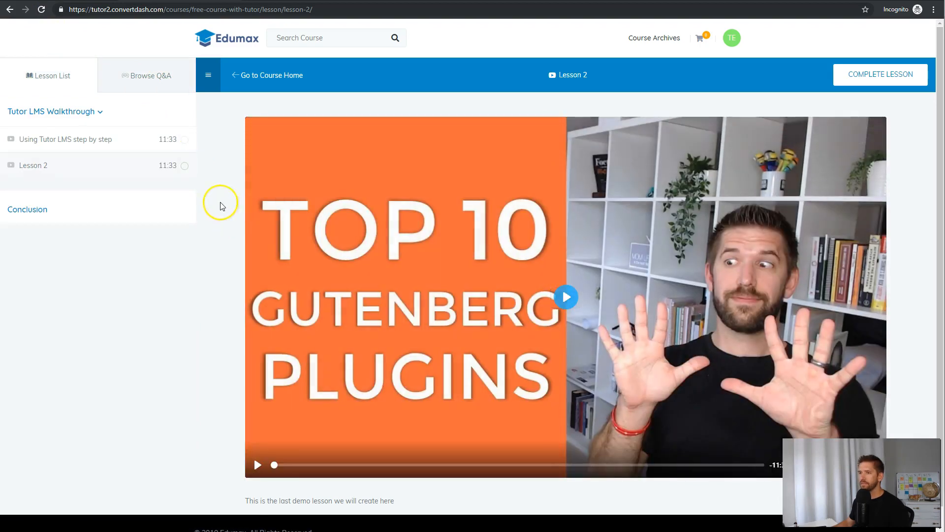
pyautogui.click(139, 79)
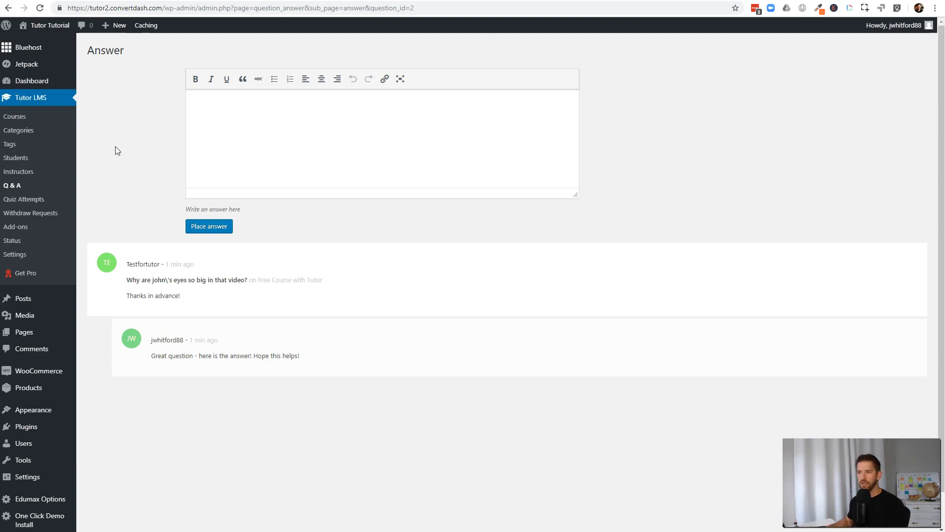
# - In the WordPress admin window, open "Free Course with Tutor" for editing and expand the Tutor LMS Walkthrough topic
pyautogui.click(38, 117)
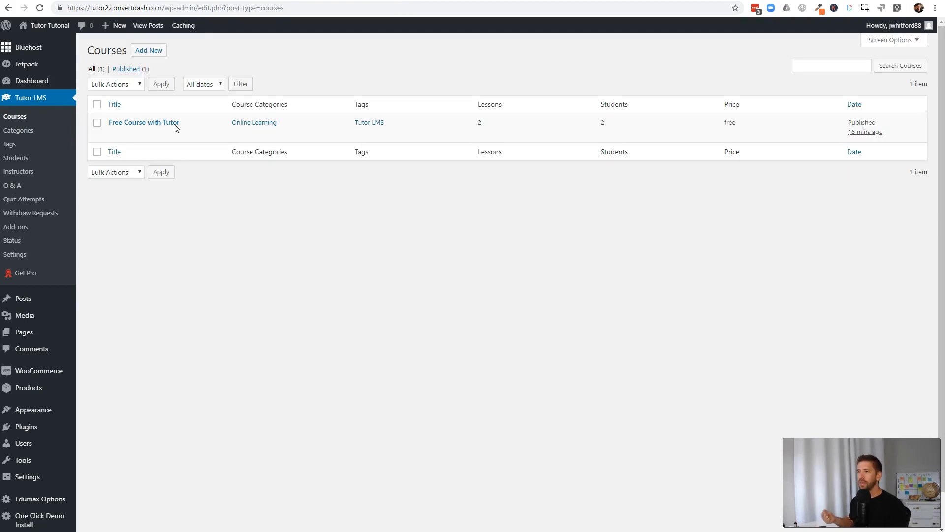
pyautogui.click(167, 124)
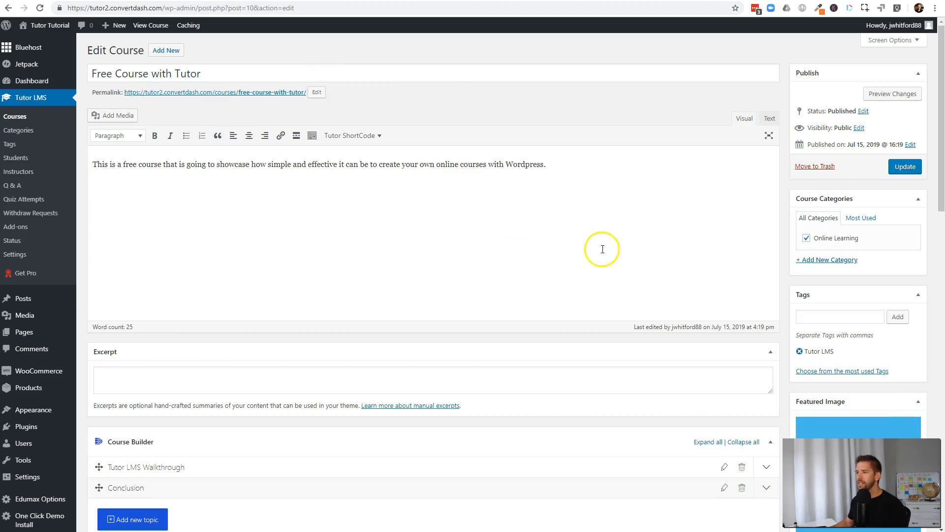
pyautogui.scroll(-5, 617, 250)
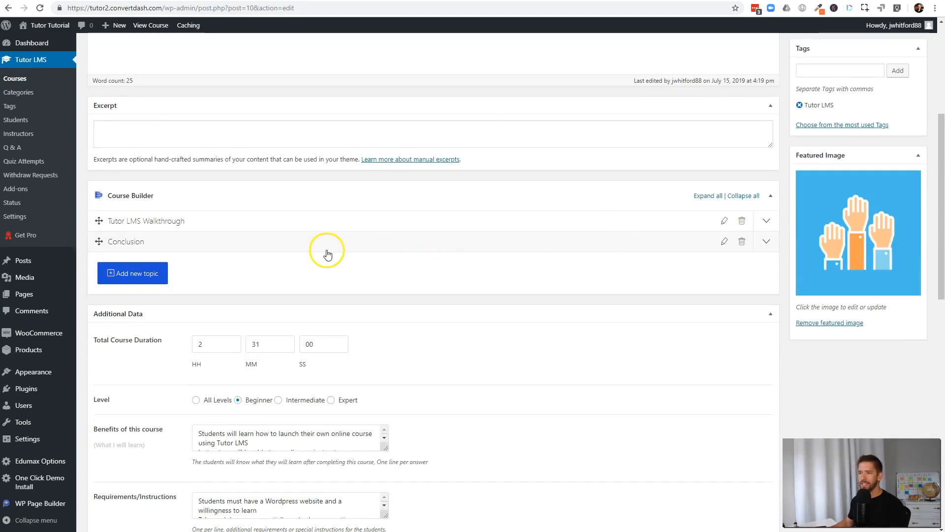
pyautogui.click(294, 226)
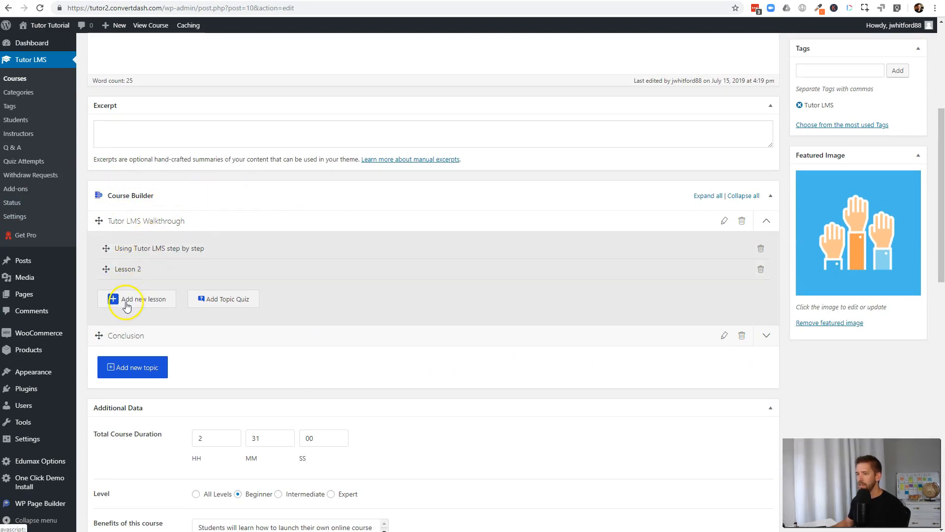
# - Add a quiz titled "End of section 1 quiz" to the Tutor LMS Walkthrough topic and save its info with no description
pyautogui.click(223, 306)
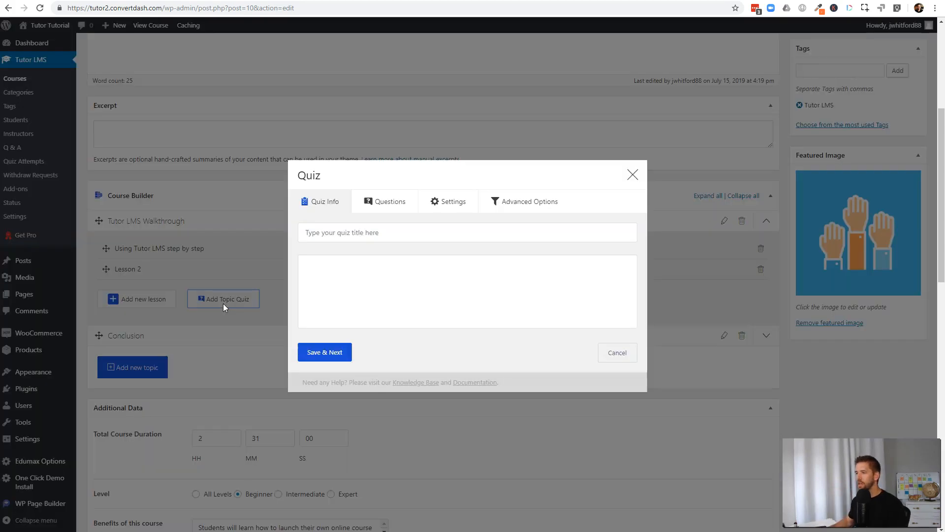
pyautogui.click(393, 238)
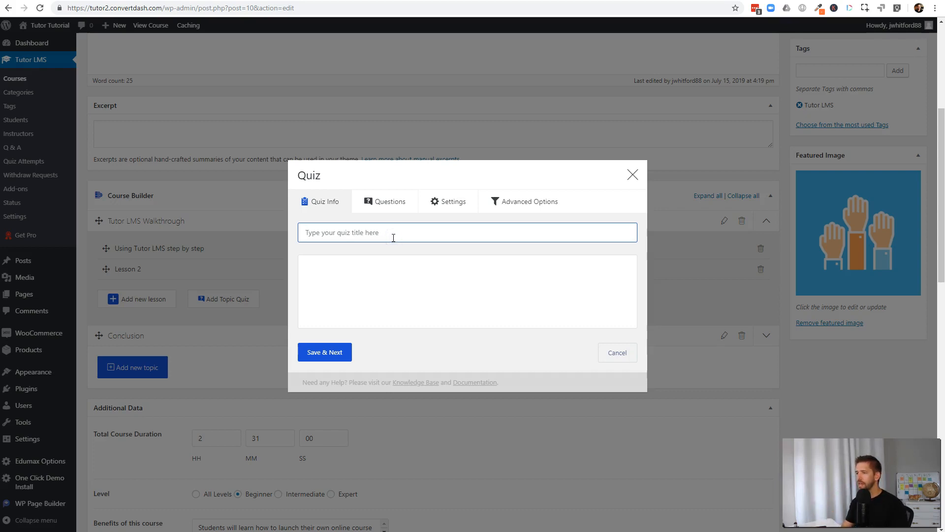
pyautogui.write('End of section 1 quiz')
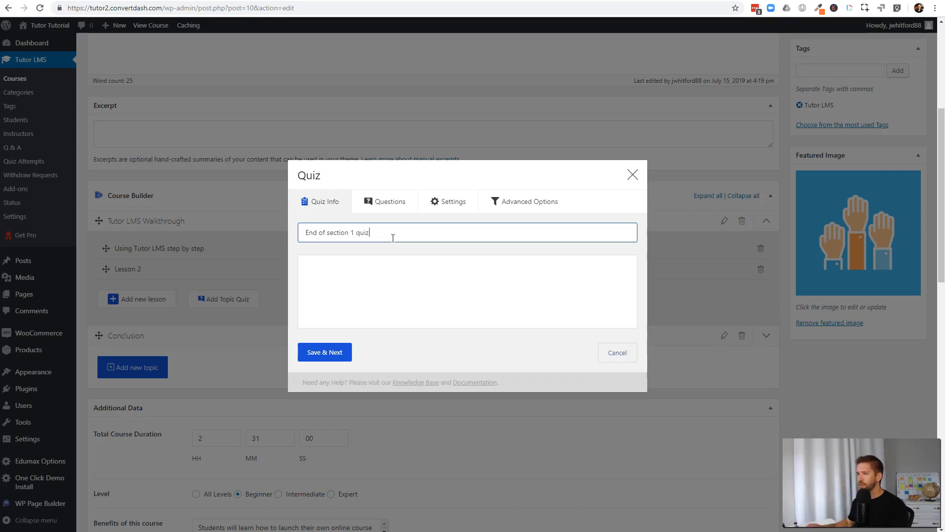
pyautogui.click(387, 277)
pyautogui.click(343, 359)
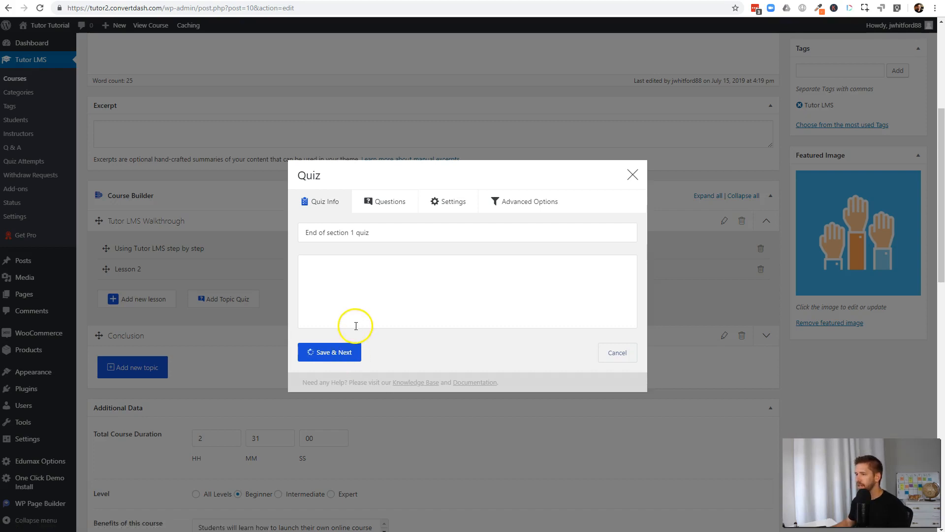
# - Add a question to the quiz reading "What is the best feature of Tutor LMS that you have seen?"
pyautogui.click(325, 278)
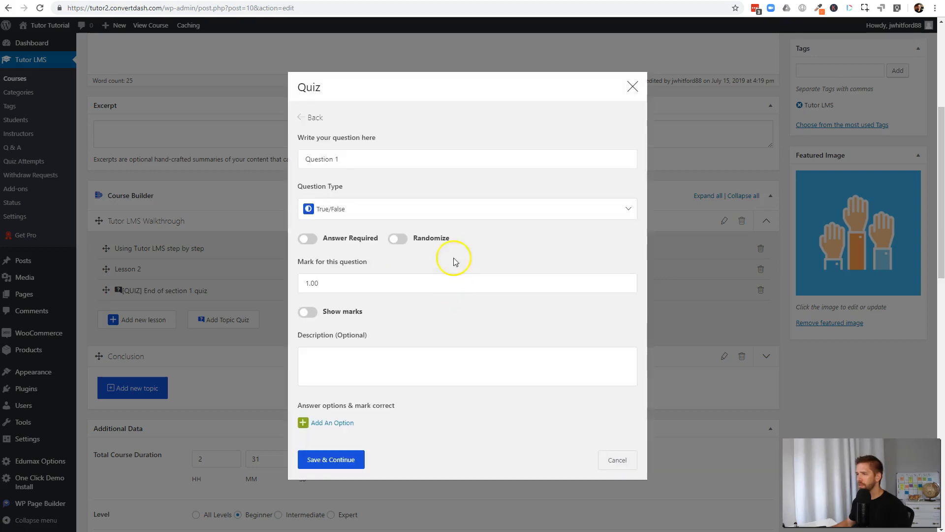
pyautogui.moveTo(363, 162); pyautogui.dragTo(290, 164)
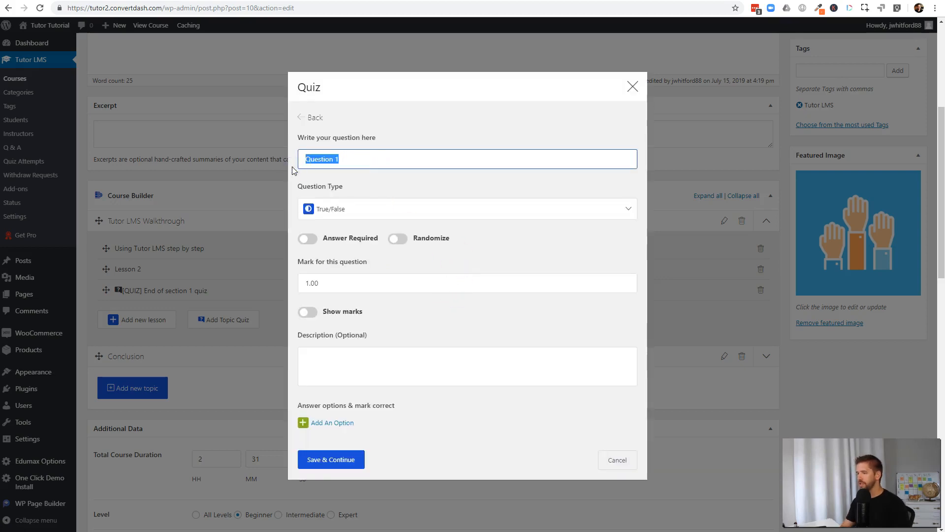
pyautogui.write('What is the best feature of Tutor LMS that you have seen?')
# - Set the question type to Single Choice and enable both Randomize and Answer Required
pyautogui.click(518, 218)
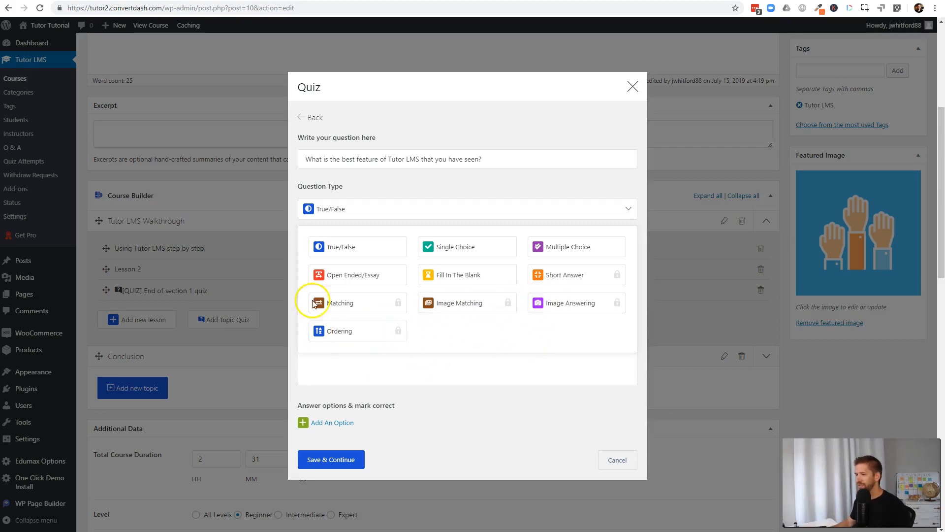
pyautogui.click(446, 247)
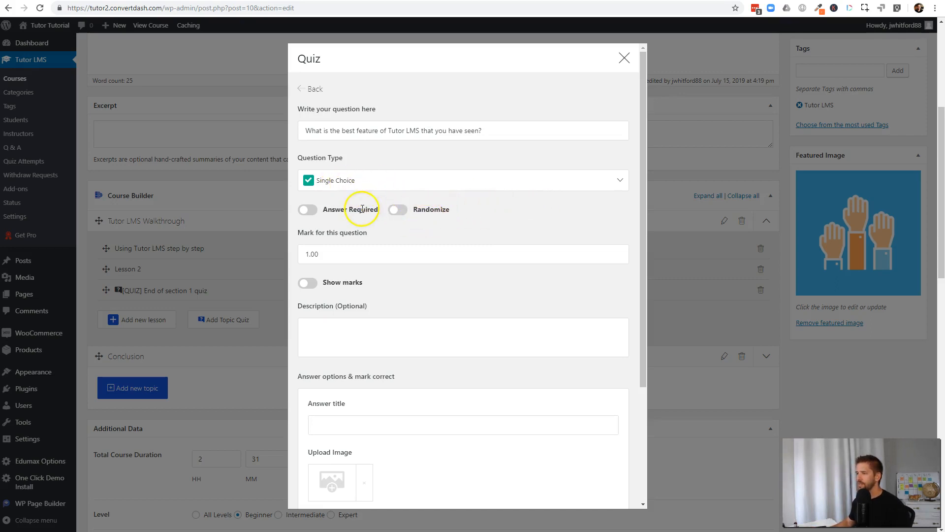
pyautogui.click(398, 209)
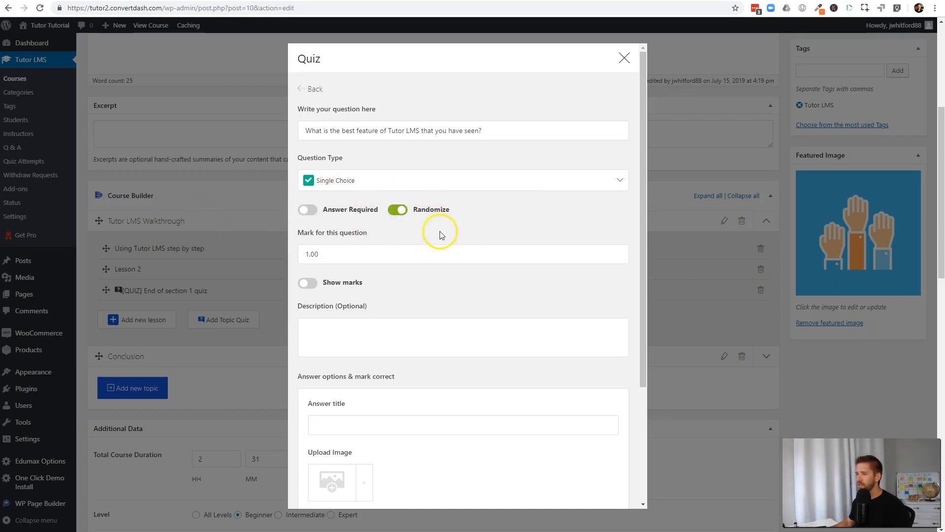
pyautogui.click(307, 209)
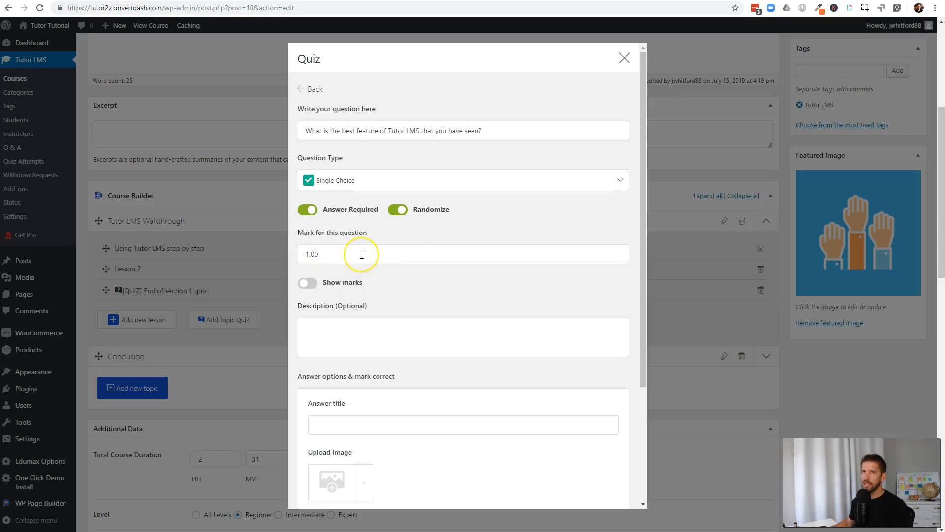
# - Save "Woocommerce integration" as the question's first text-only answer option, leaving the question description empty
pyautogui.scroll(-1, 443, 288)
pyautogui.click(374, 288)
pyautogui.scroll(-2, 490, 281)
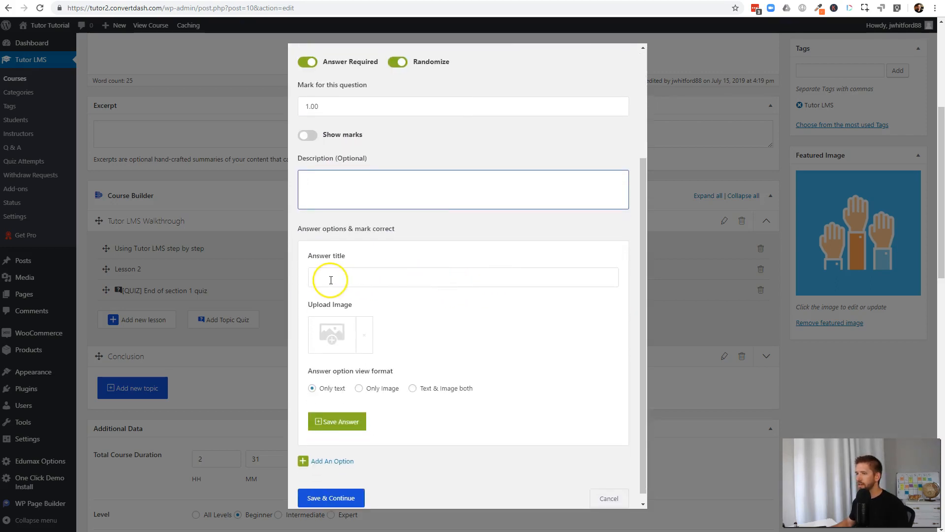
pyautogui.click(341, 272)
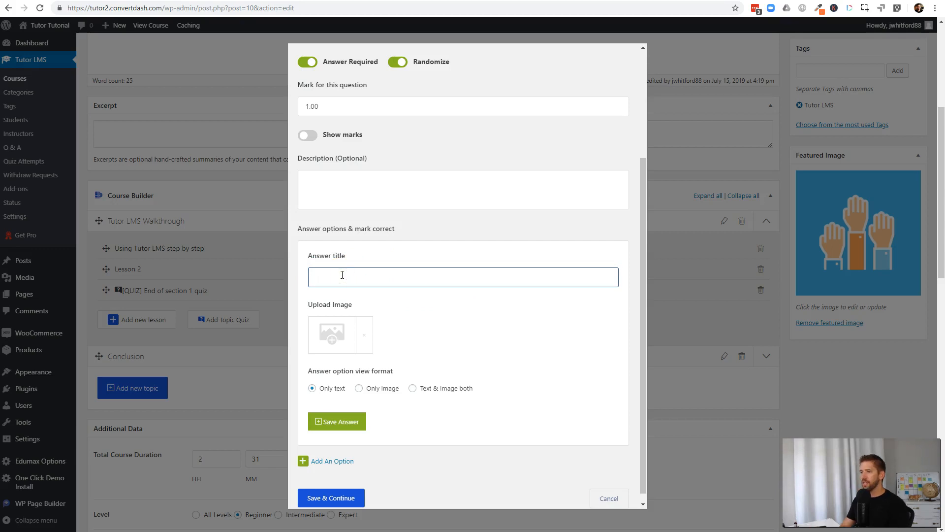
pyautogui.scroll(3, 342, 274)
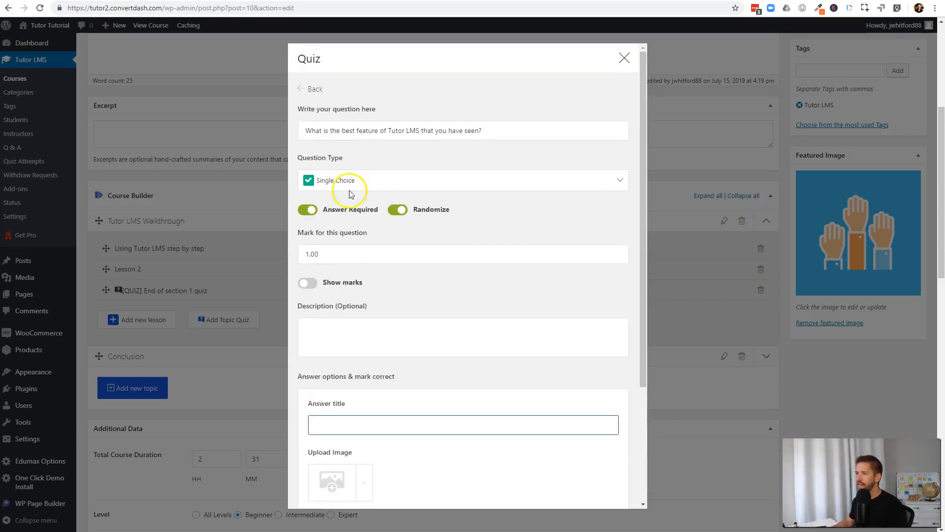
pyautogui.scroll(-3, 357, 185)
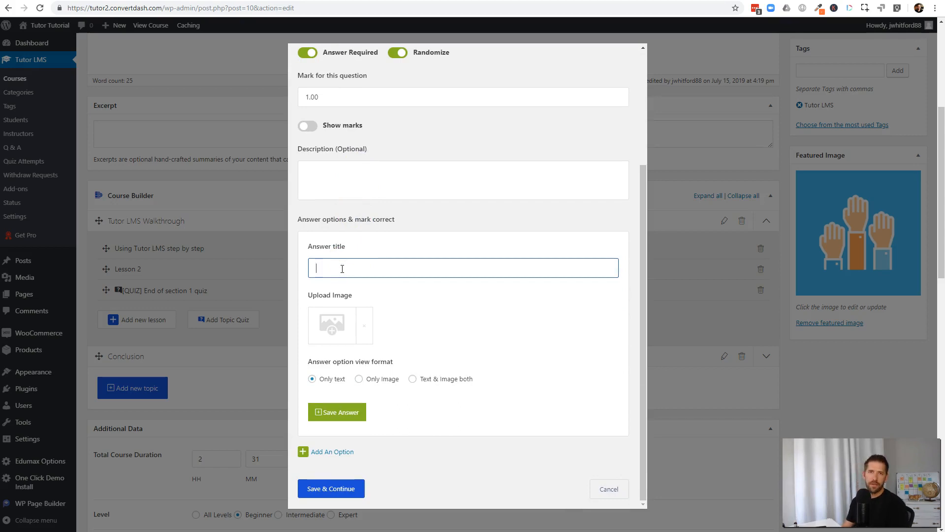
pyautogui.write('Woocommerce integration')
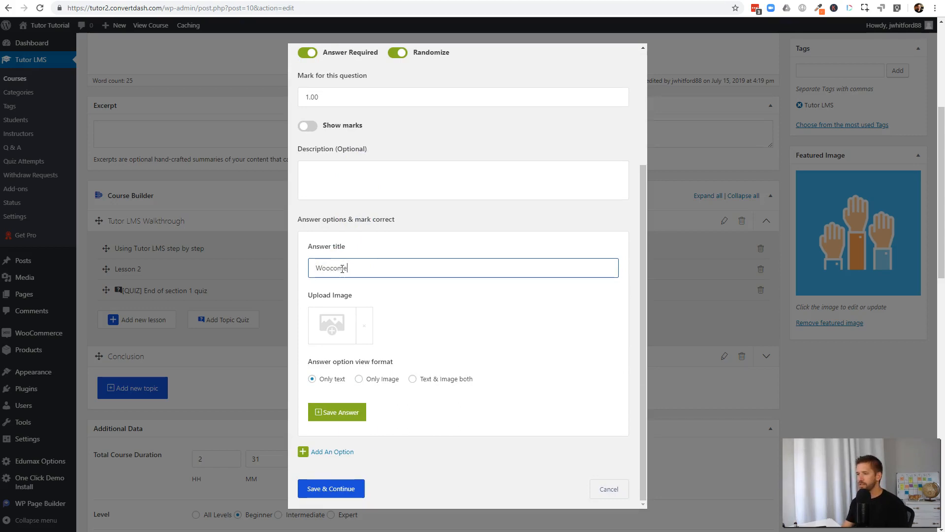
pyautogui.click(345, 414)
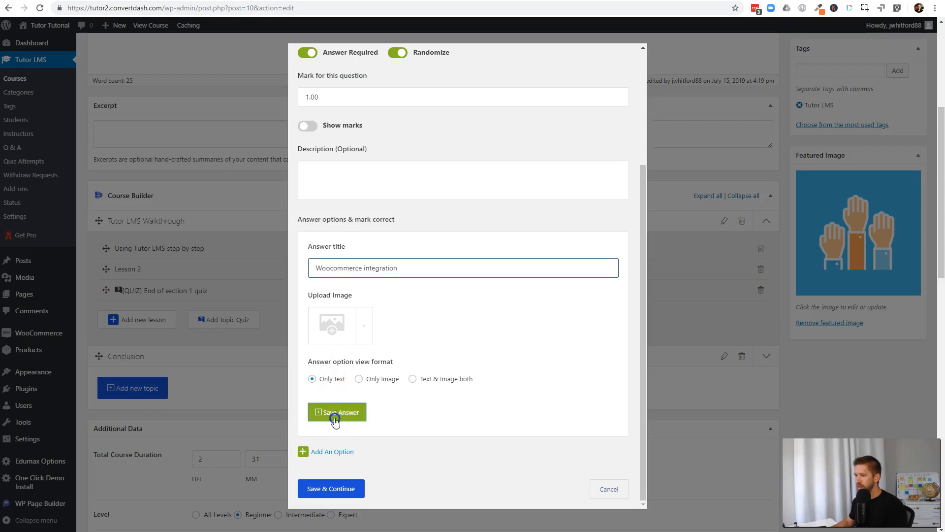
# - Add the answer option "Easy course creation" with the raised-hands image Question-1.png from the media library, and save it
pyautogui.write('Easy course creat')
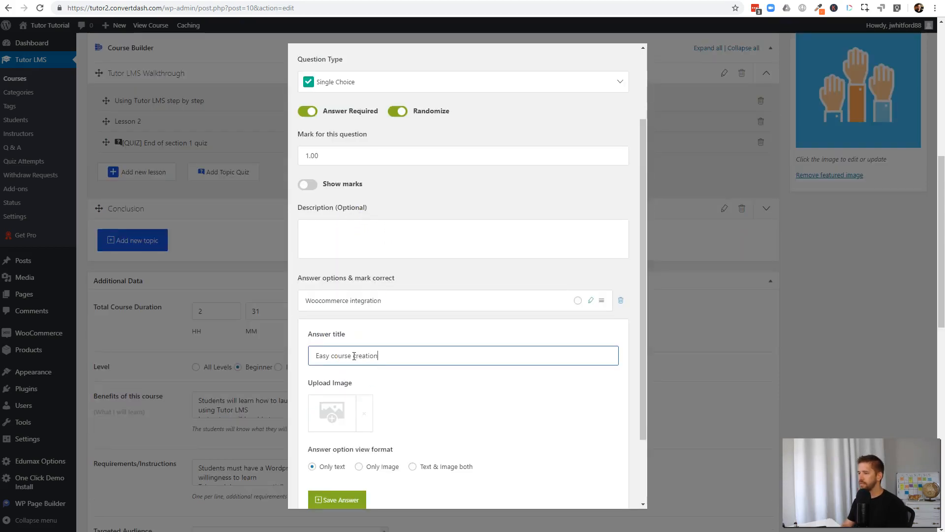
pyautogui.click(333, 415)
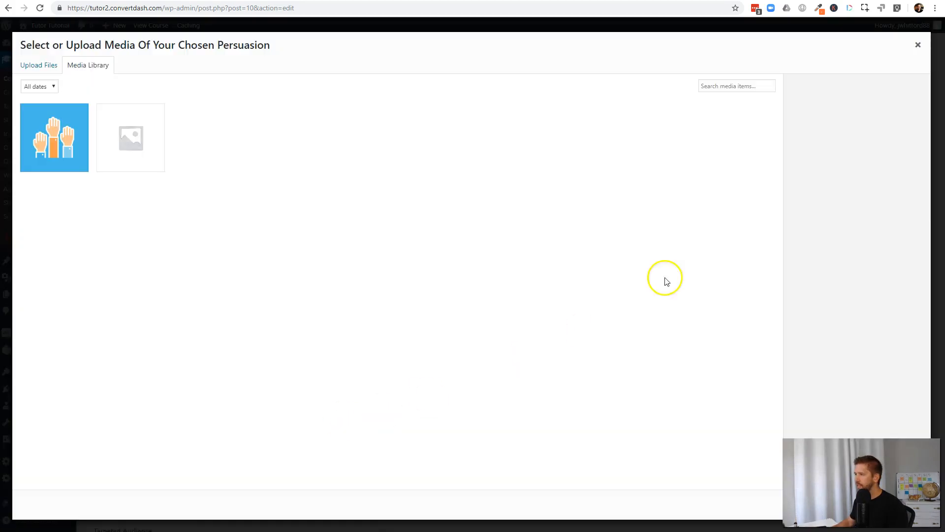
pyautogui.click(48, 123)
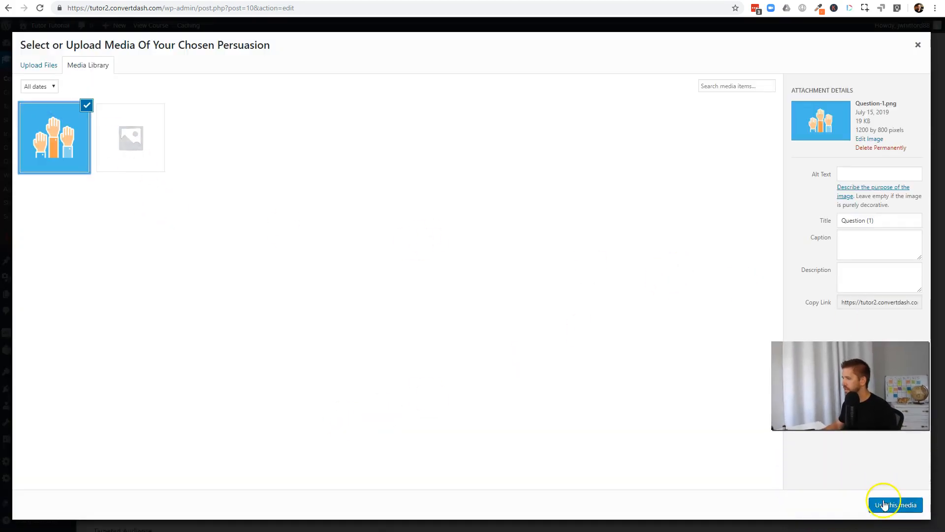
pyautogui.click(885, 501)
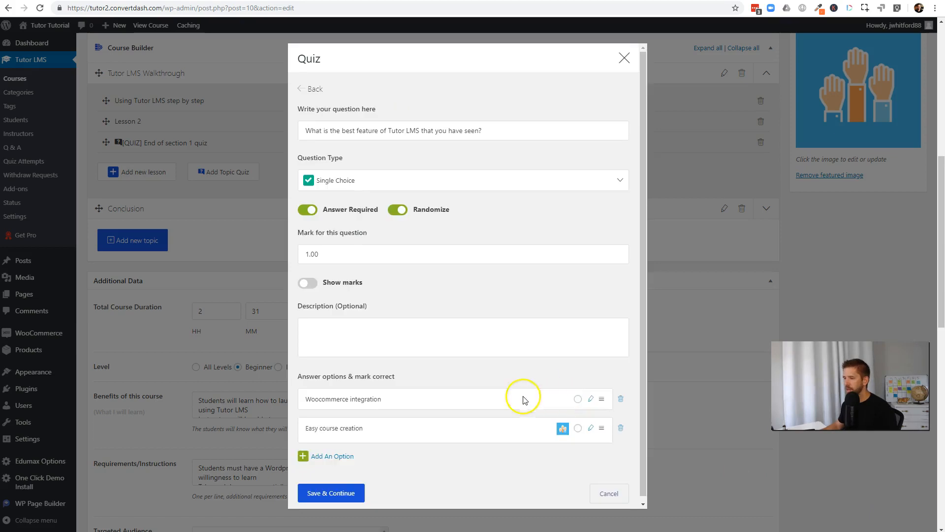
# - Add a third answer option titled "It just looks pretty" without an image and save it
pyautogui.click(324, 461)
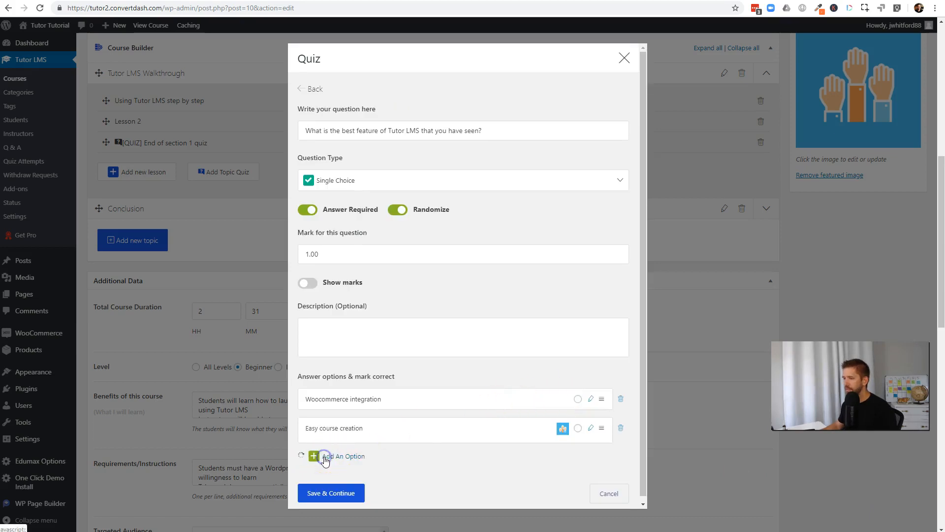
pyautogui.scroll(-3, 353, 343)
pyautogui.click(353, 343)
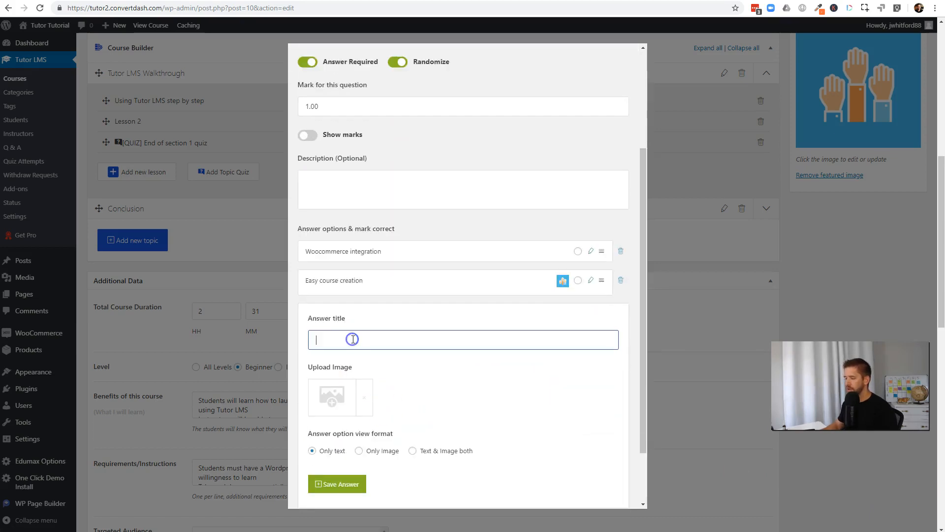
pyautogui.write('It just l')
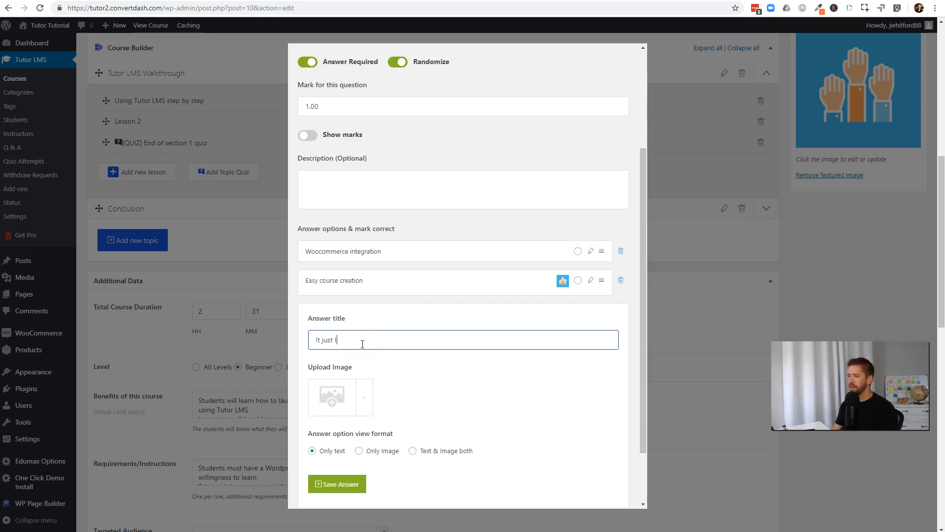
pyautogui.write('ooks pretty')
pyautogui.click(336, 484)
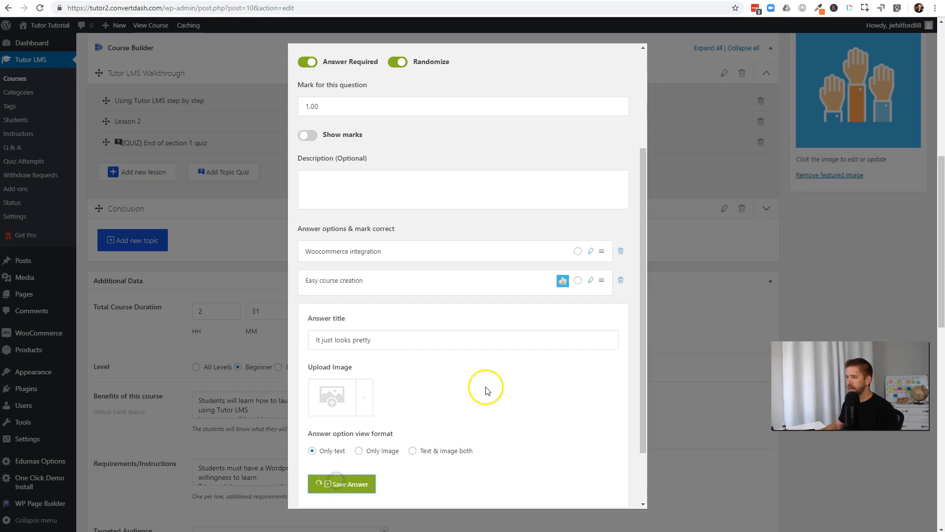
# - Mark "Easy course creation" as the correct answer and save the question, returning to the quiz's question list
pyautogui.scroll(-2, 446, 420)
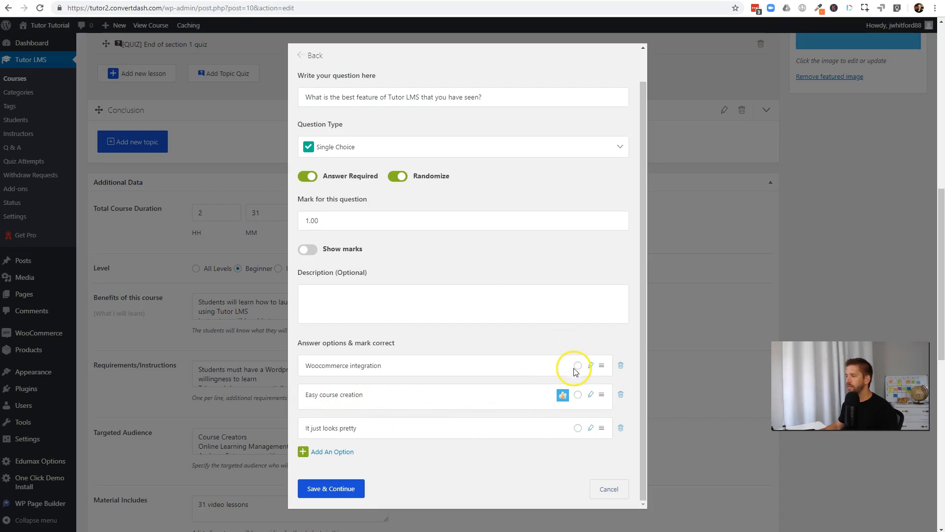
pyautogui.click(578, 396)
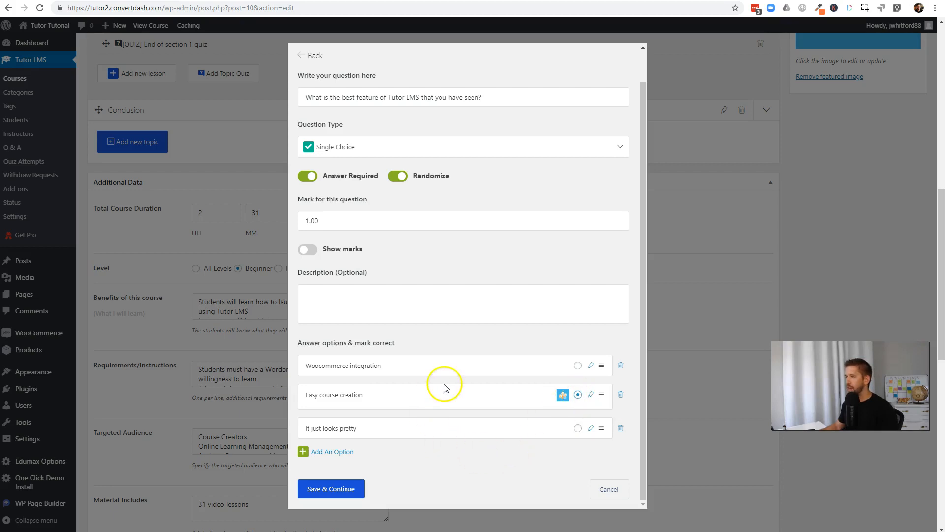
pyautogui.scroll(-3, 446, 404)
pyautogui.click(337, 489)
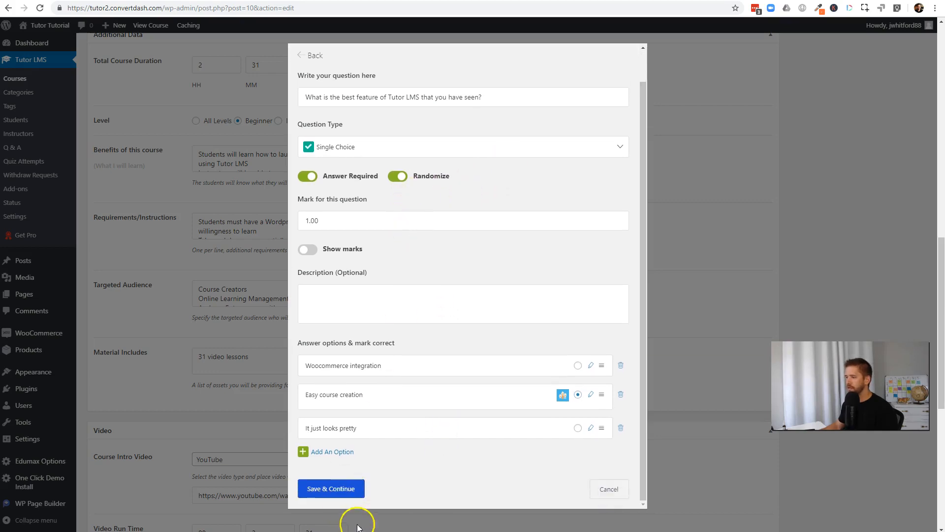
pyautogui.click(314, 90)
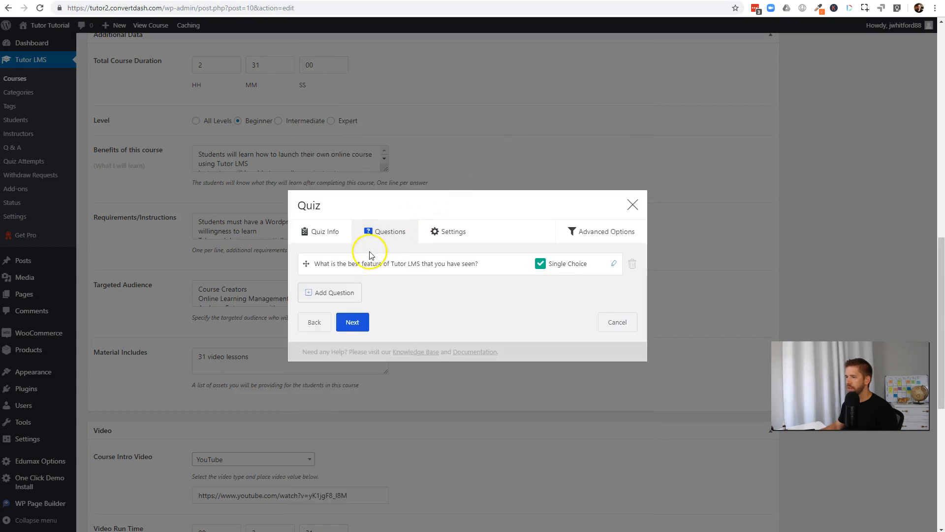
# - Review the quiz's time limit, attempts, passing grade and maximum questions settings, save them and close the quiz editor
pyautogui.click(453, 233)
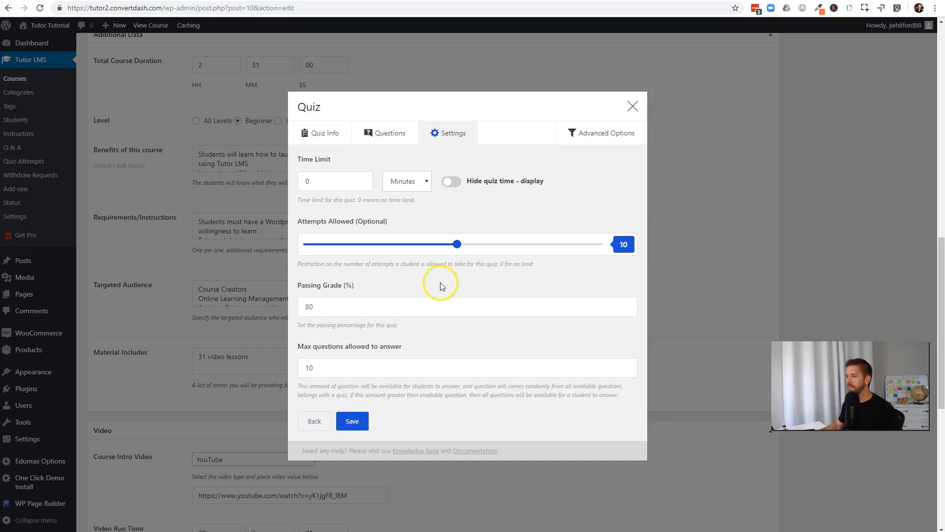
pyautogui.scroll(-1, 457, 342)
pyautogui.scroll(-1, 456, 342)
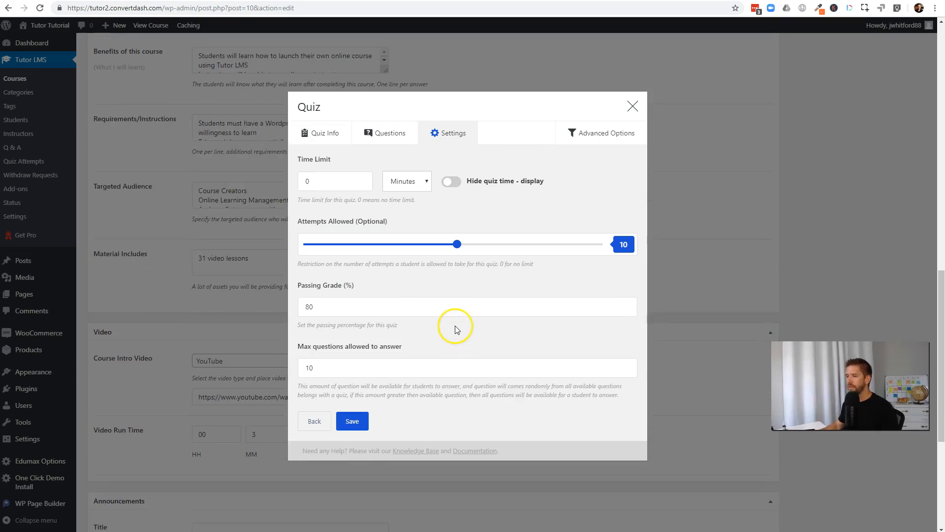
pyautogui.click(355, 421)
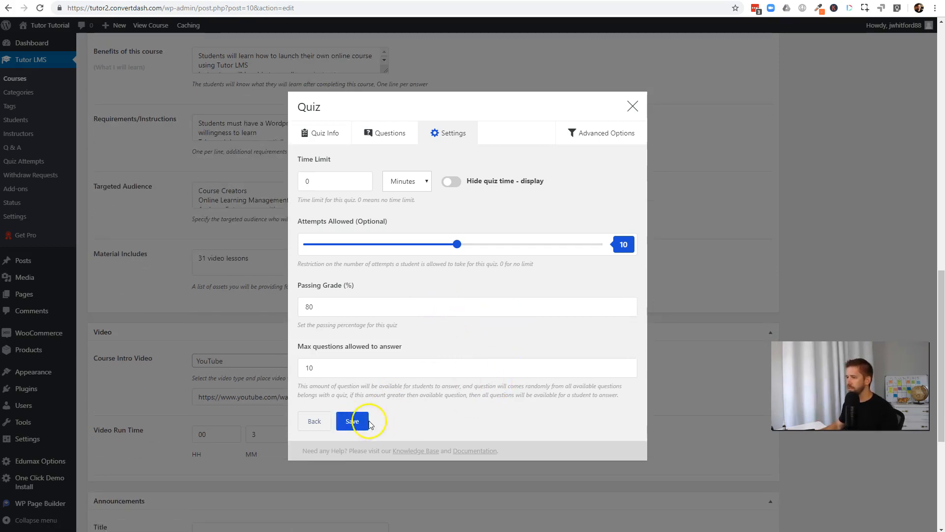
pyautogui.click(632, 106)
# - Update the course and open the End of section 1 quiz from the lesson list in the incognito student window
pyautogui.scroll(10, 575, 287)
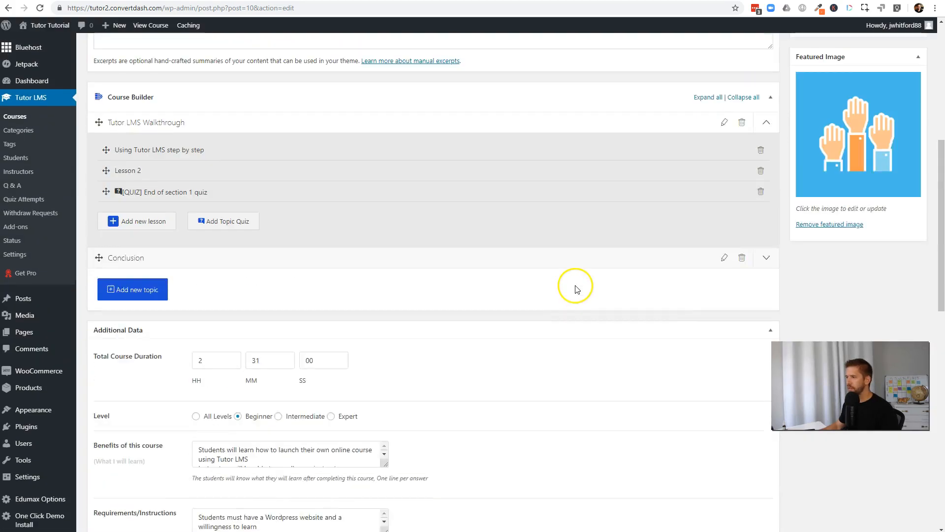
pyautogui.click(905, 117)
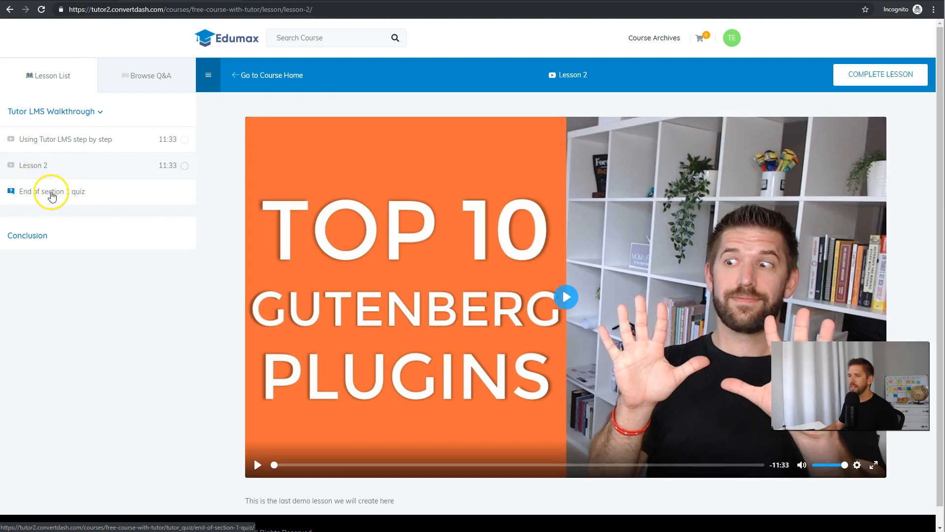
pyautogui.click(52, 195)
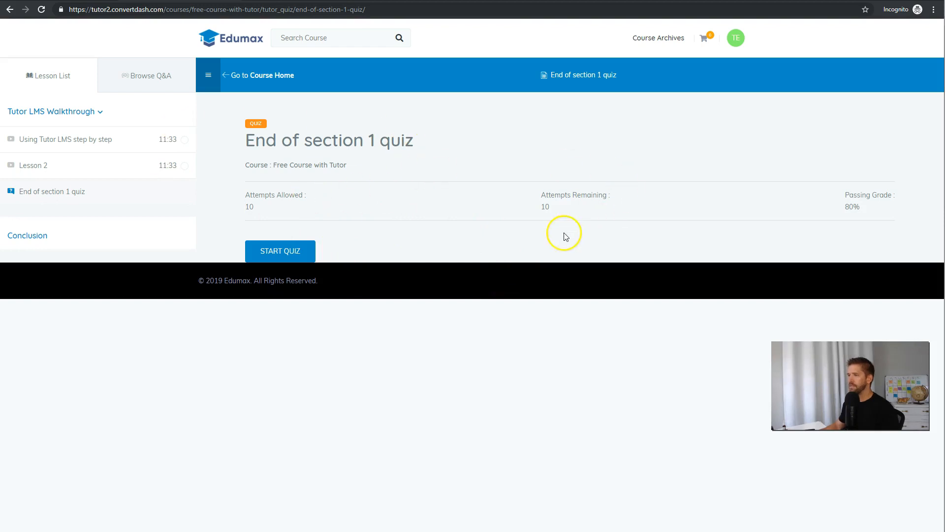
# - Check the quiz's allowed attempts and passing grade, and start the quiz as the student
pyautogui.moveTo(246, 209); pyautogui.dragTo(274, 205)
pyautogui.click(286, 206)
pyautogui.moveTo(864, 212); pyautogui.dragTo(811, 212)
pyautogui.click(811, 211)
pyautogui.click(303, 255)
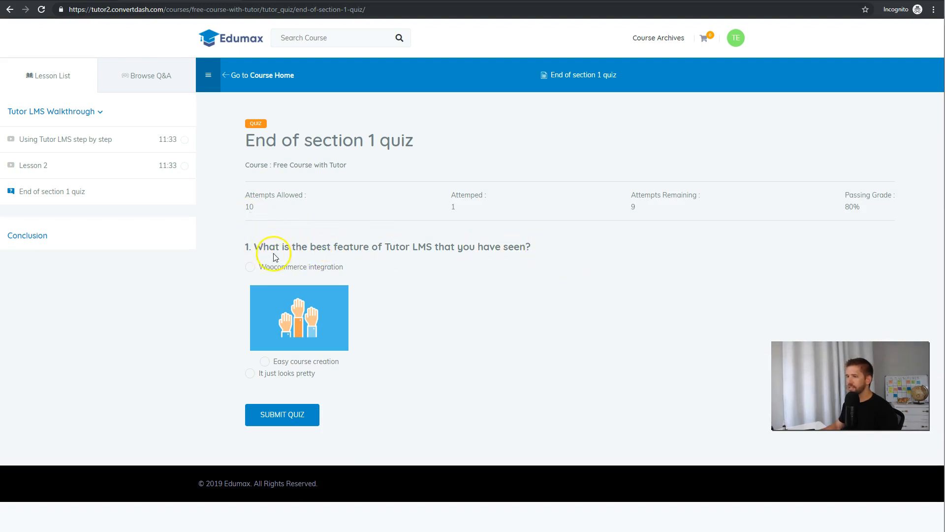
# - Try the different answer options, settle on "Easy course creation" and submit the quiz
pyautogui.click(251, 270)
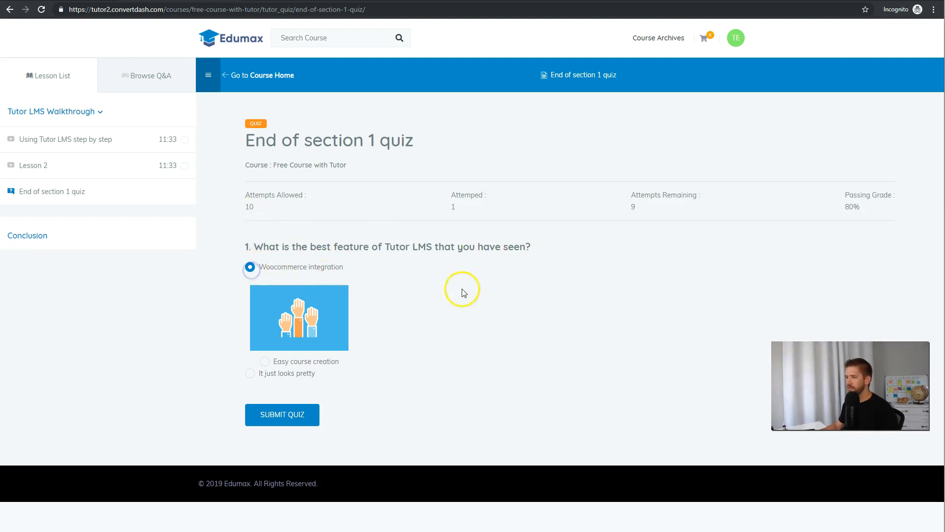
pyautogui.click(305, 315)
pyautogui.click(249, 373)
pyautogui.click(334, 355)
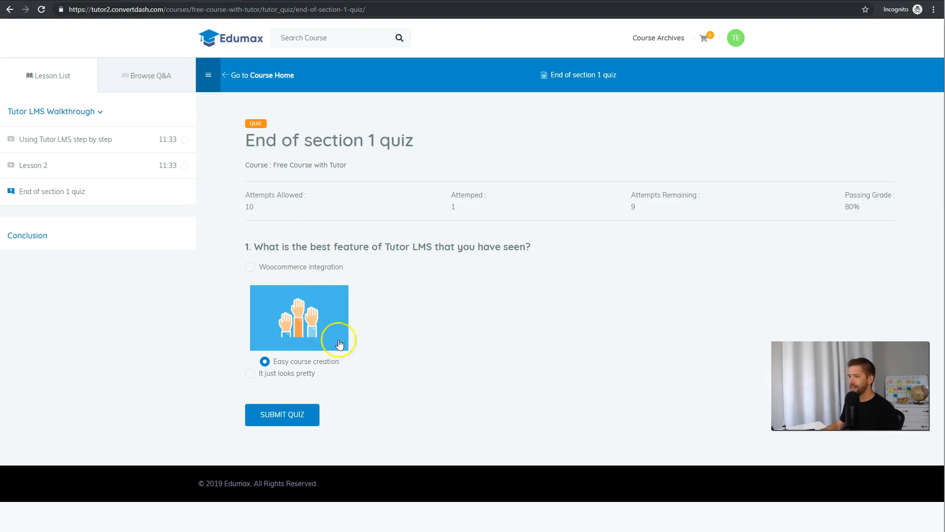
pyautogui.click(280, 423)
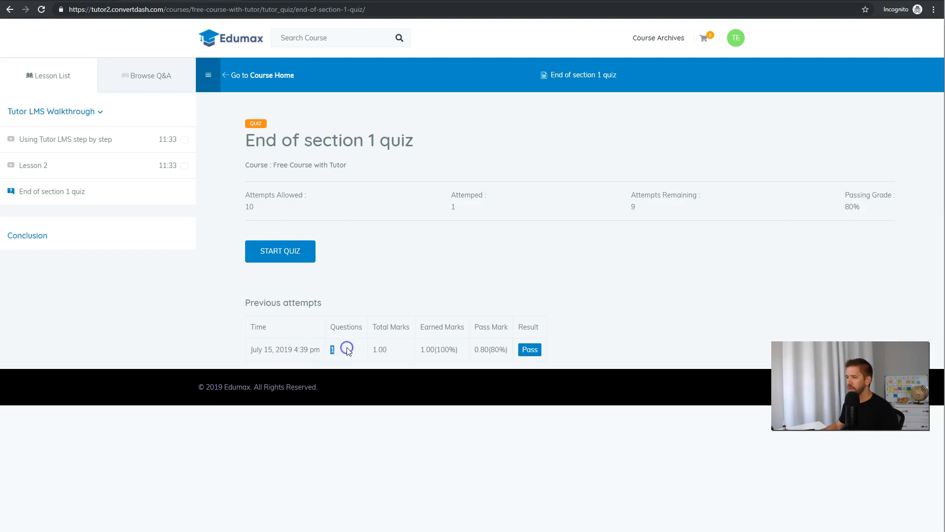
# - Examine the total marks, earned marks, pass mark and result of the submitted attempt under Previous attempts
pyautogui.doubleClick(379, 349)
pyautogui.doubleClick(427, 350)
pyautogui.moveTo(427, 351); pyautogui.dragTo(508, 352)
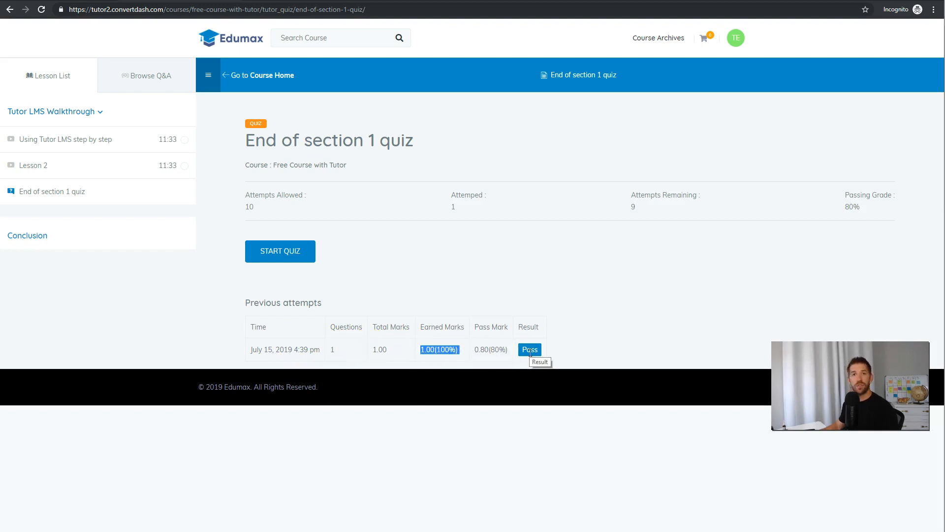
pyautogui.click(583, 353)
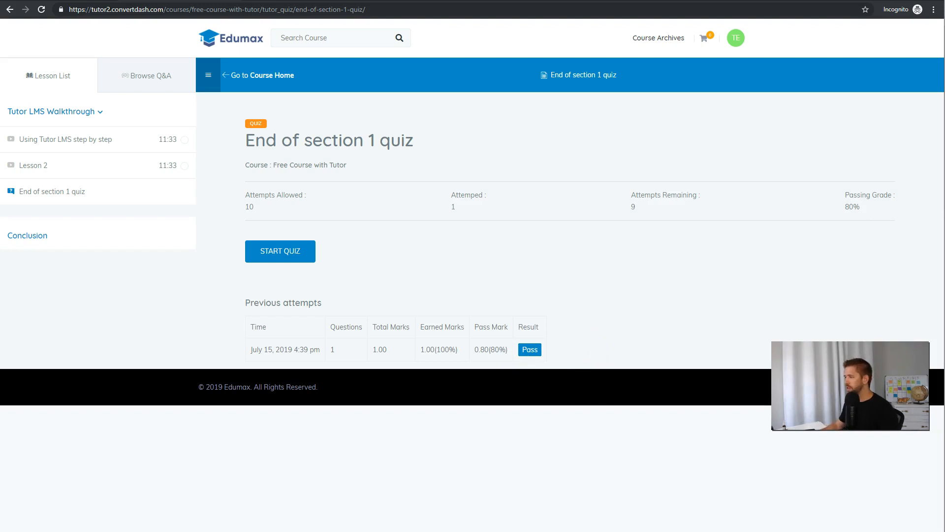